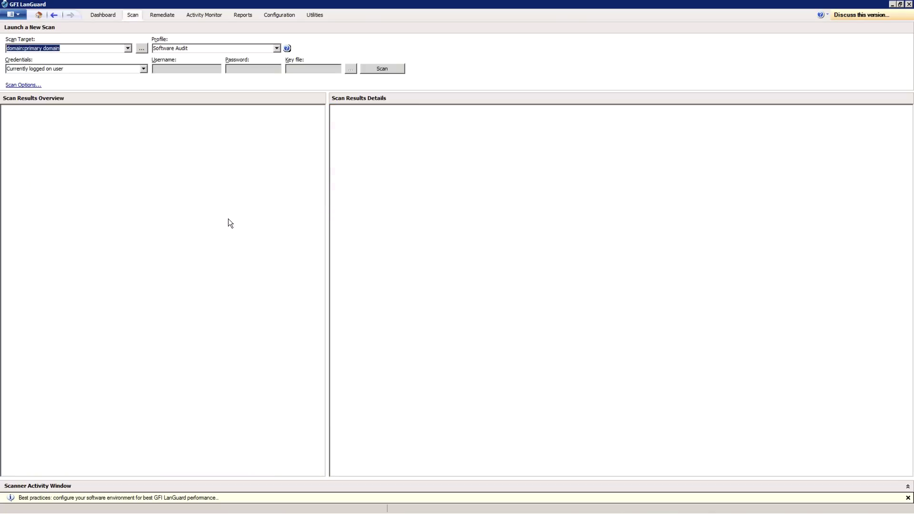
# - Scan WIN-H31LVR49LJE using the Software Audit scan profile
pyautogui.click(128, 48)
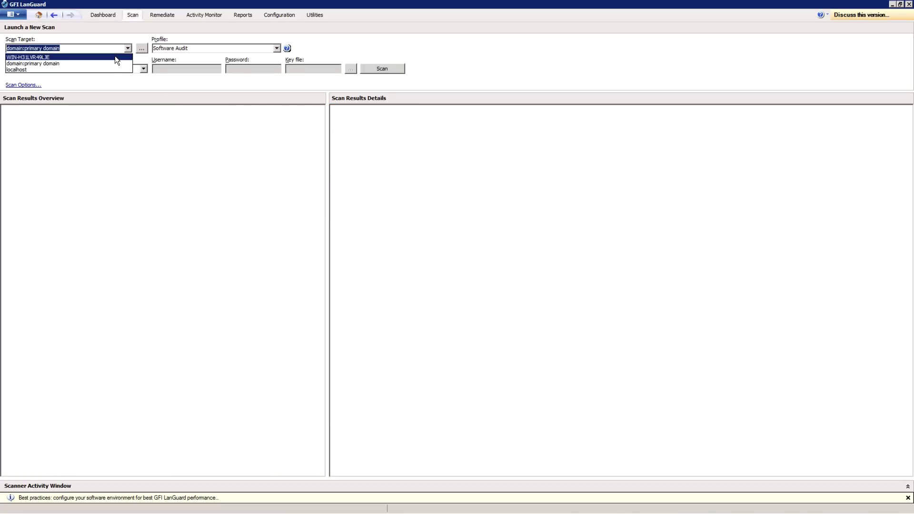
pyautogui.click(115, 56)
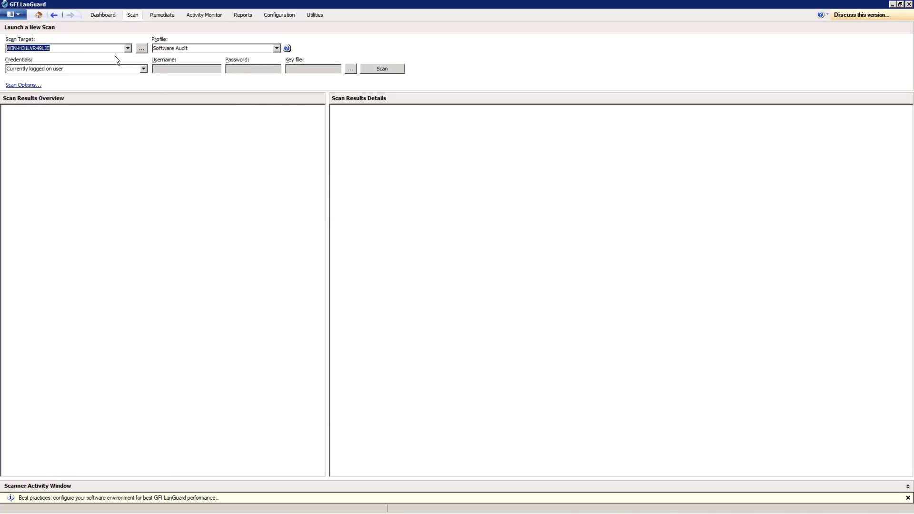
pyautogui.click(276, 48)
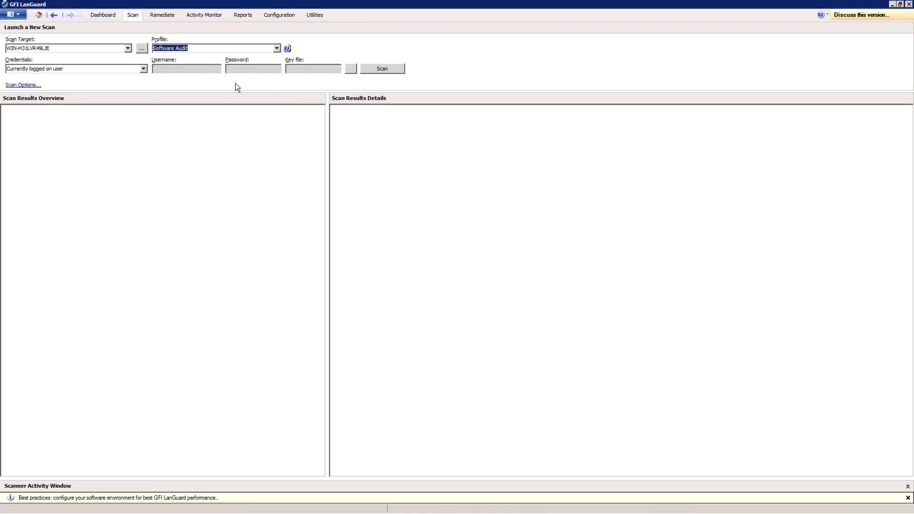
pyautogui.click(392, 71)
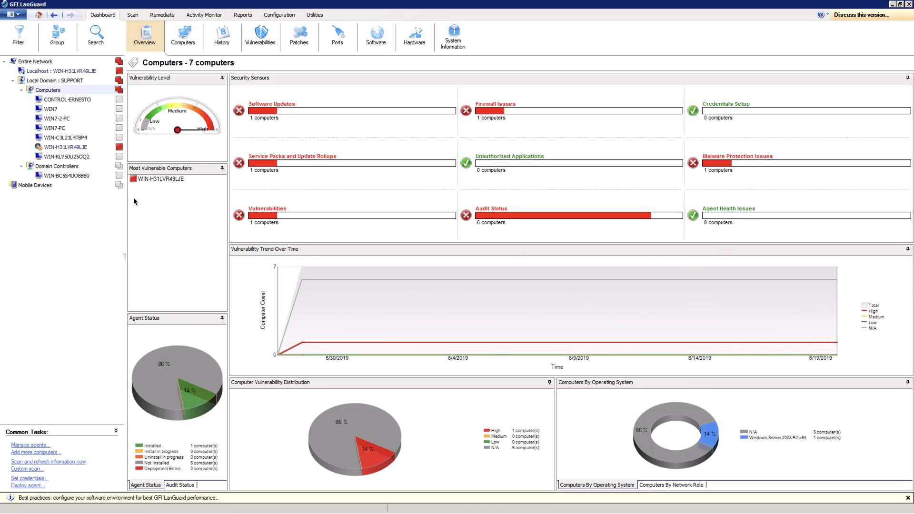
# - Show WIN-H31LVR49LJE's missing patches and begin remediating them
pyautogui.click(154, 180)
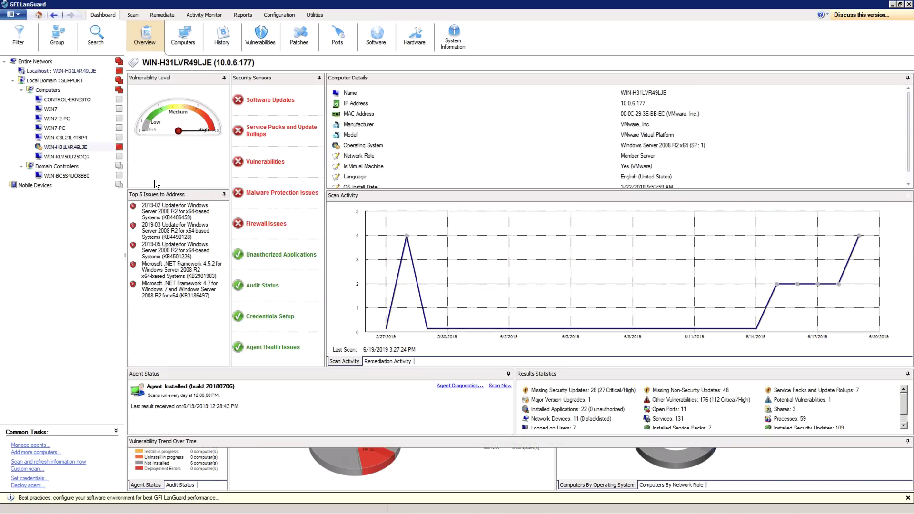
pyautogui.click(260, 104)
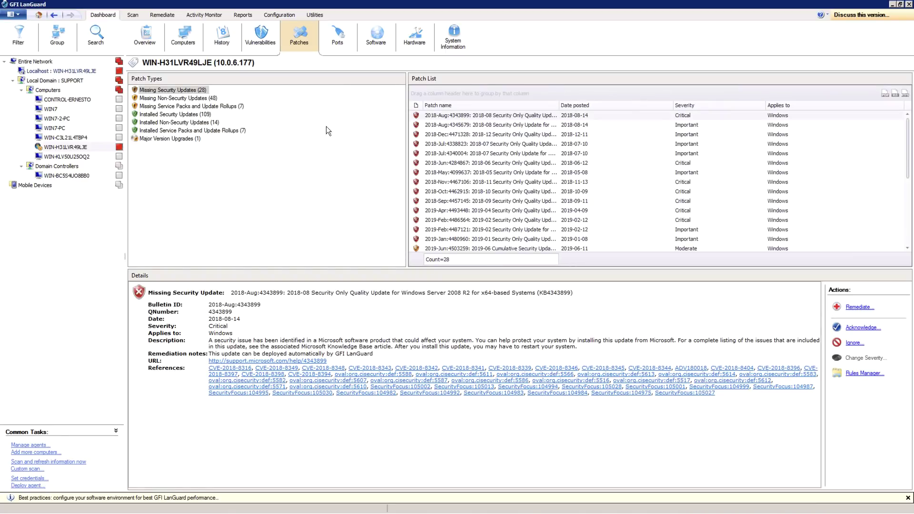
pyautogui.click(867, 308)
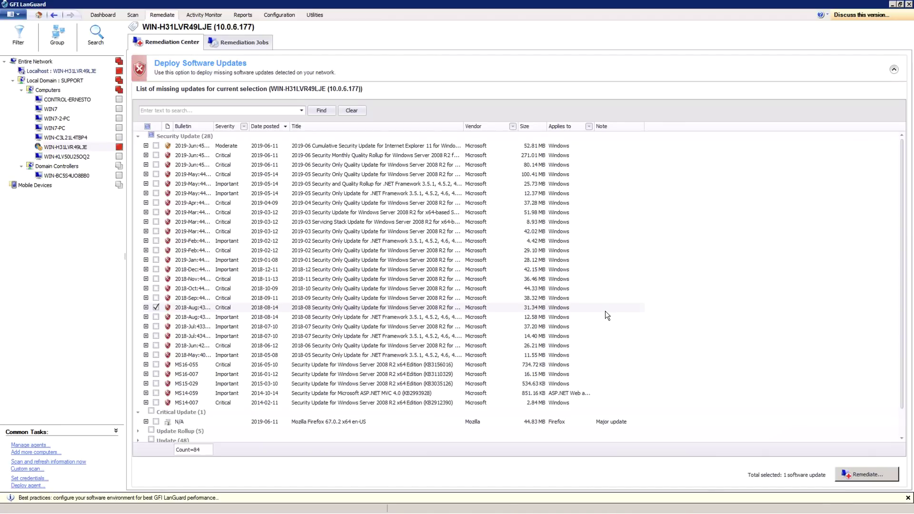
# - Deploy the selected 2018-08 Security Only Quality Update immediately
pyautogui.click(881, 478)
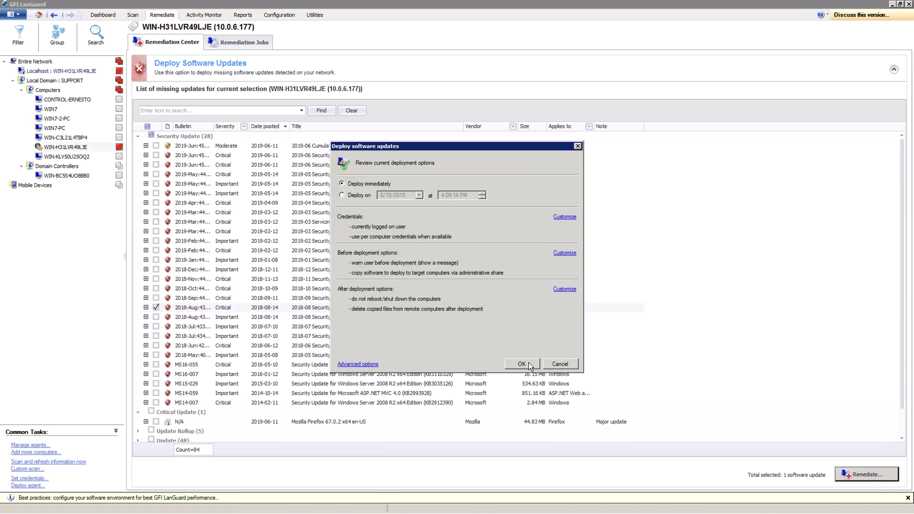
pyautogui.click(523, 364)
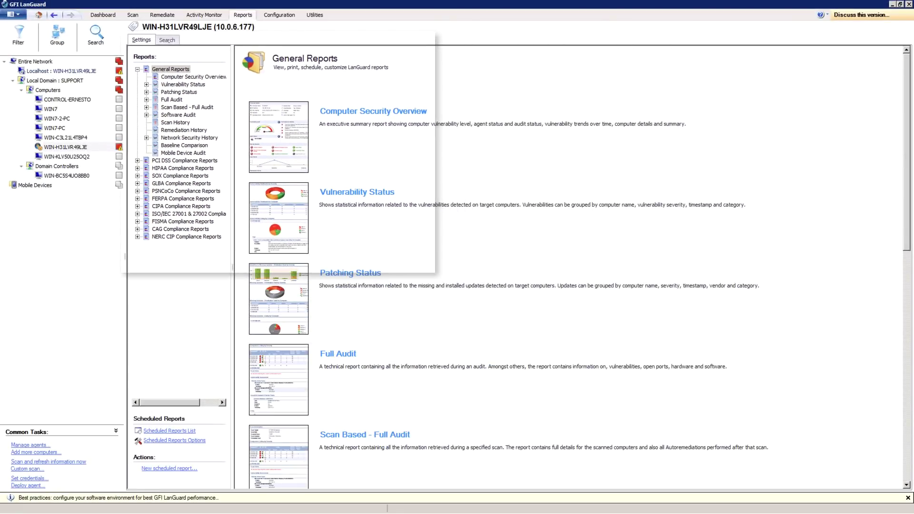
# - Begin a new scheduled report from the Patching Status report
pyautogui.click(284, 52)
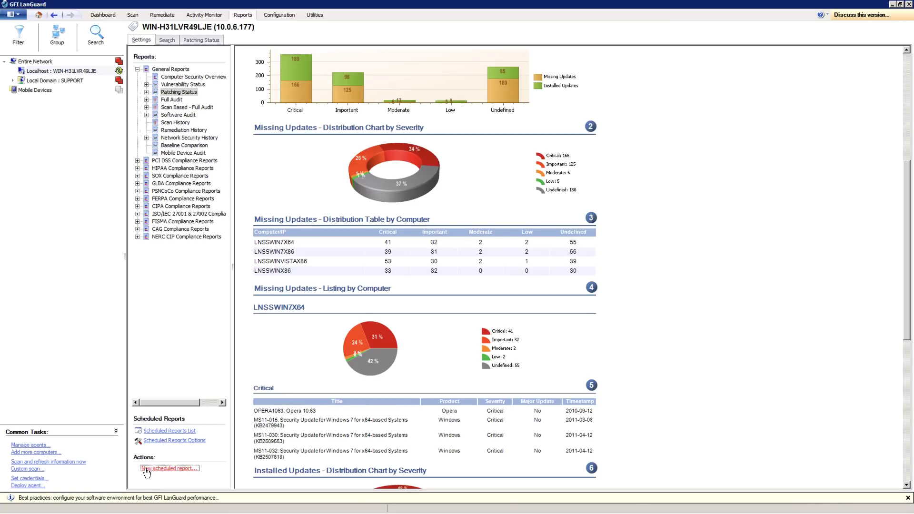
pyautogui.click(146, 469)
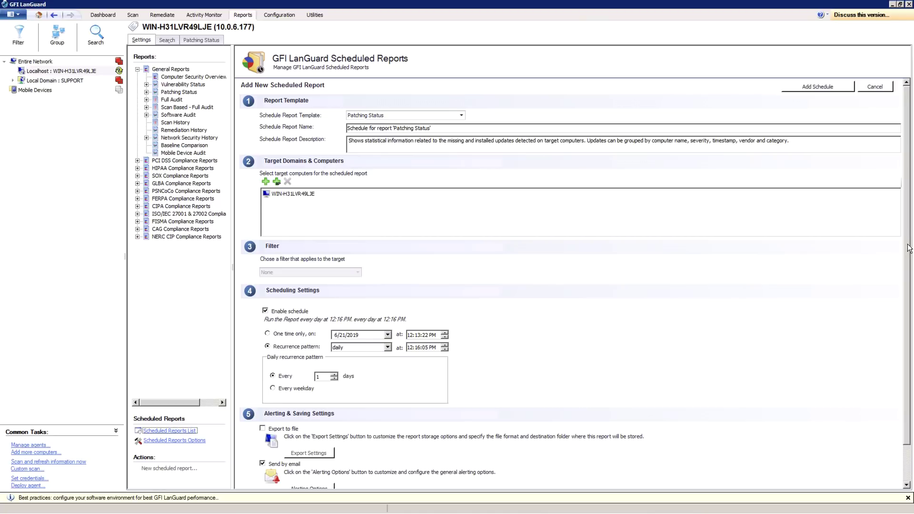
pyautogui.moveTo(907, 254); pyautogui.dragTo(907, 323)
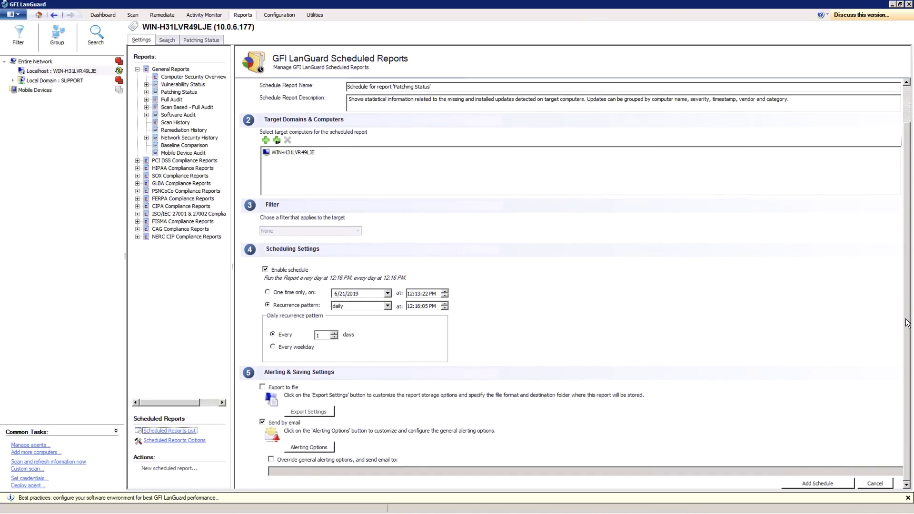